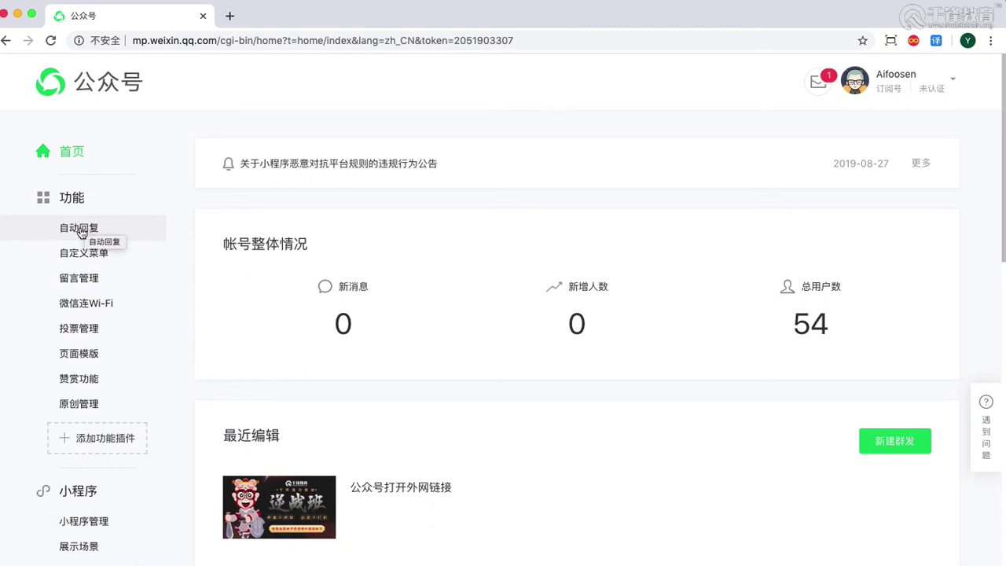
# Open the auto-reply (自动回复) settings and enable automatic replies for new followers (被关注回复).
pyautogui.click(79, 229)
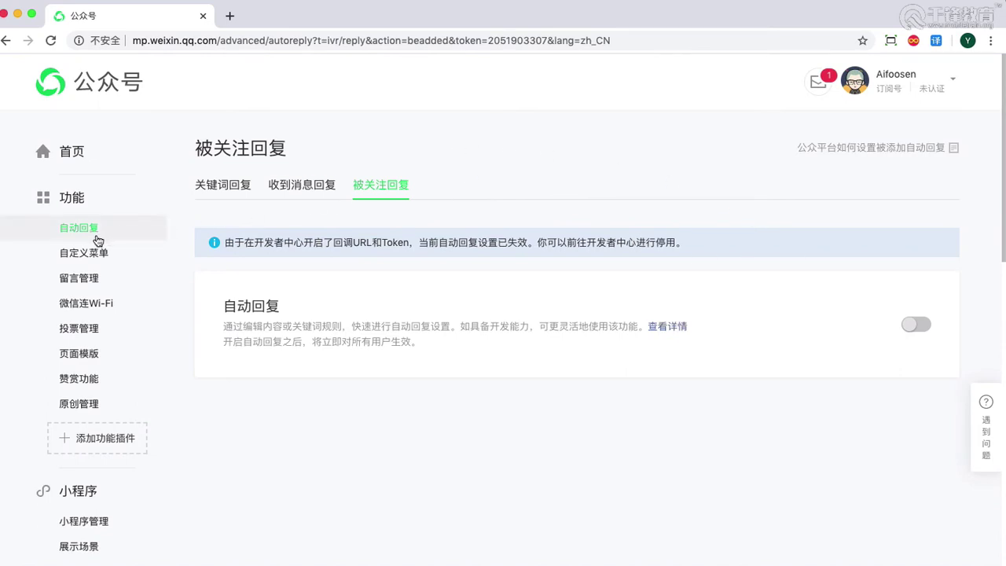
pyautogui.scroll(-1, 97, 241)
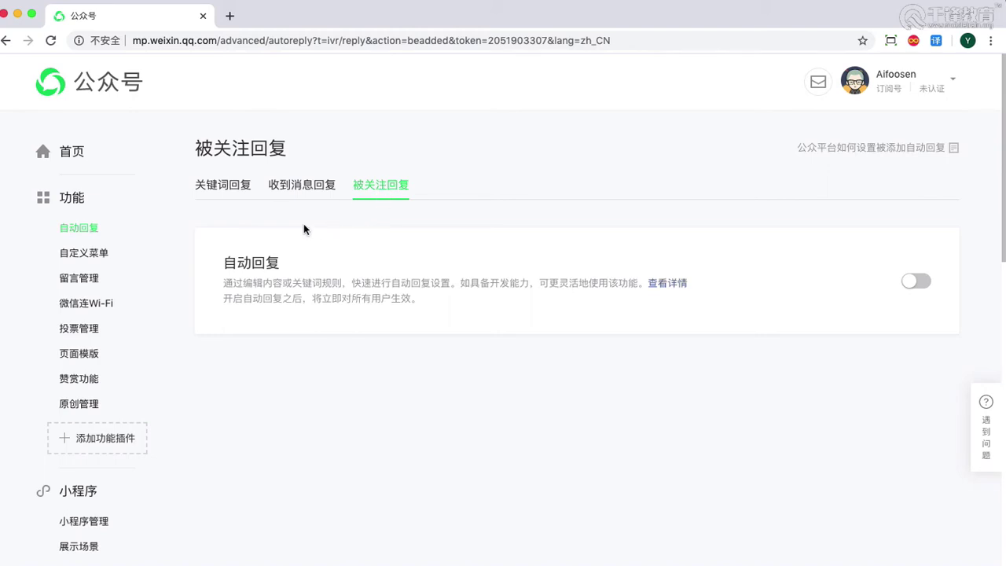
pyautogui.click(221, 191)
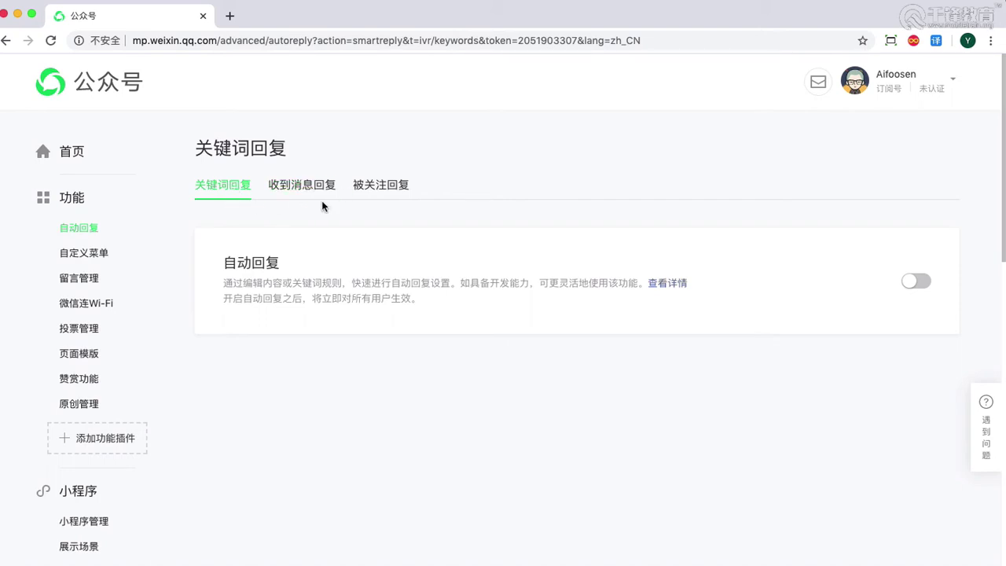
pyautogui.click(381, 185)
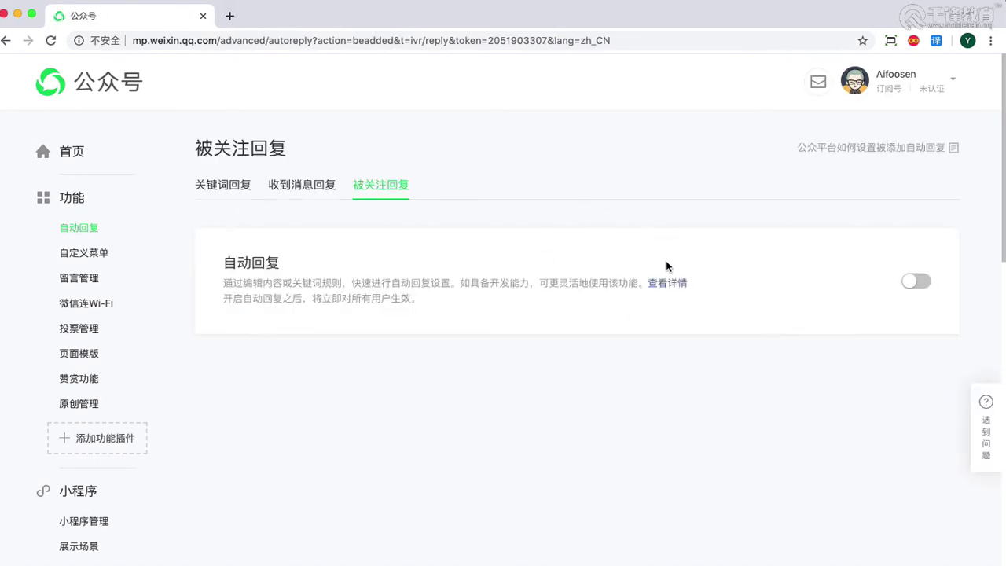
pyautogui.click(917, 281)
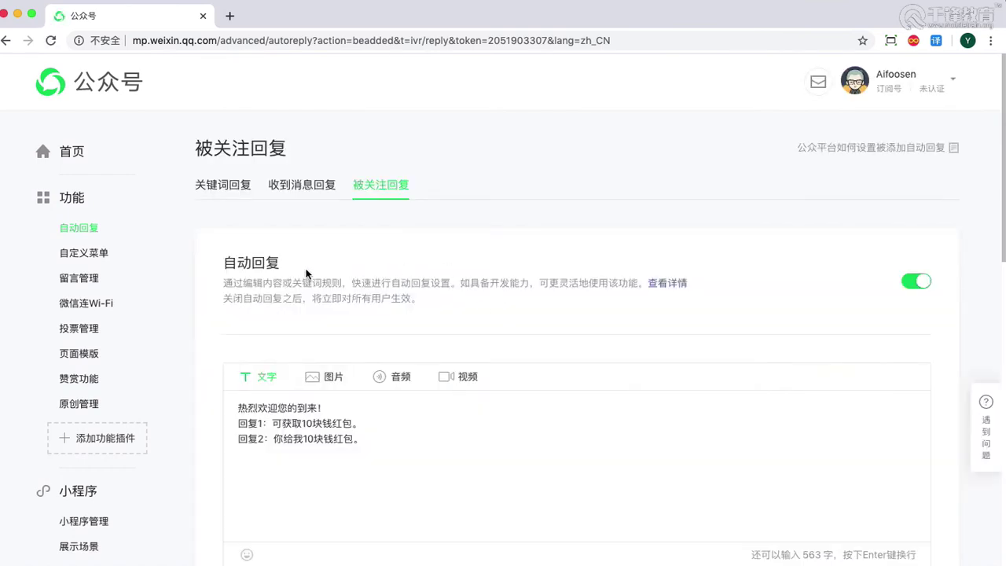
# Insert 终于等到你， at the start of the welcome message's first line.
pyautogui.scroll(-1, 348, 209)
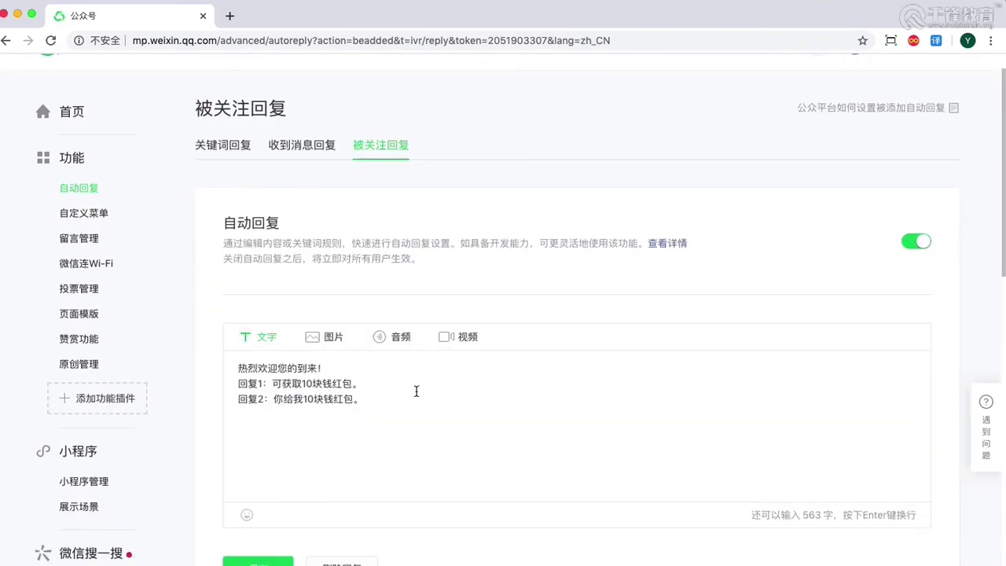
pyautogui.scroll(-1, 408, 385)
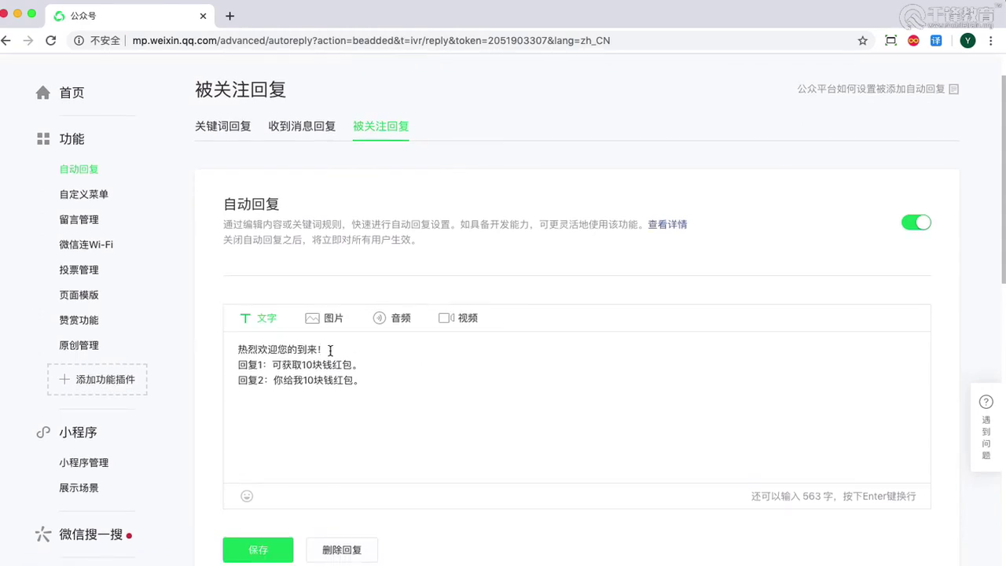
pyautogui.click(240, 351)
pyautogui.write('zhongyudengdaoni')
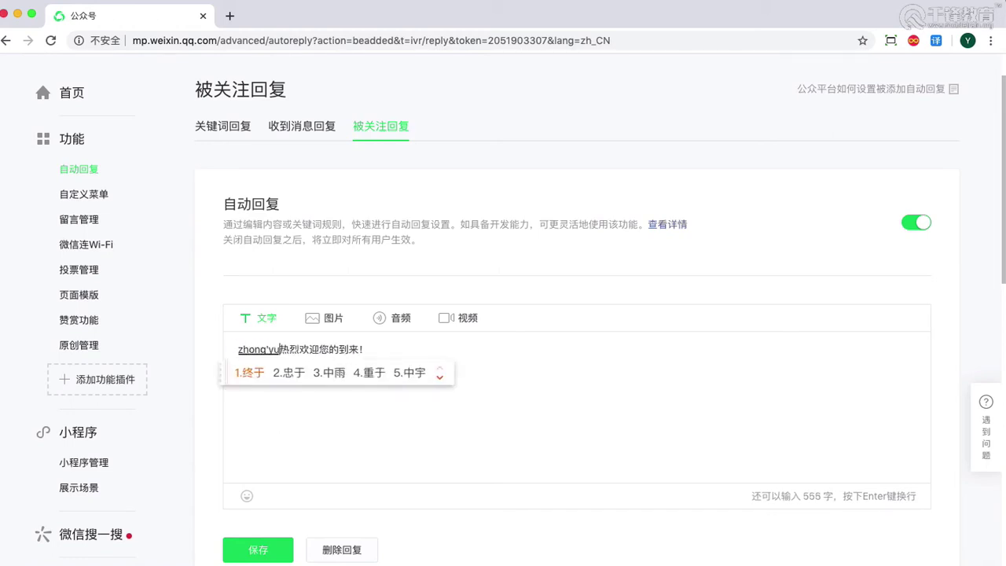
pyautogui.press('space')
pyautogui.write('，')
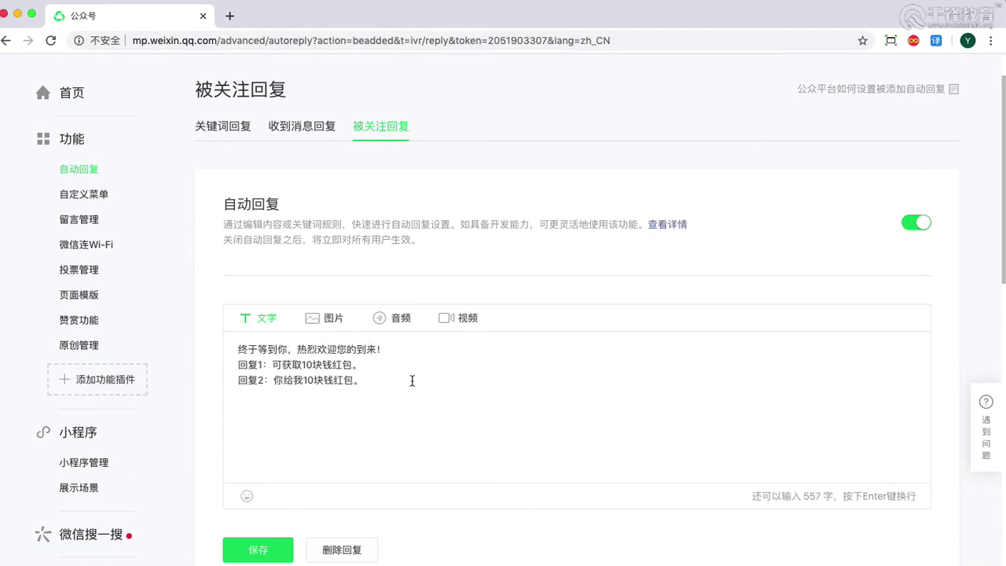
# Review the 回复1 and 回复2 lines of the welcome message.
pyautogui.click(239, 365)
pyautogui.click(362, 366)
pyautogui.moveTo(275, 380); pyautogui.dragTo(360, 381)
pyautogui.click(392, 379)
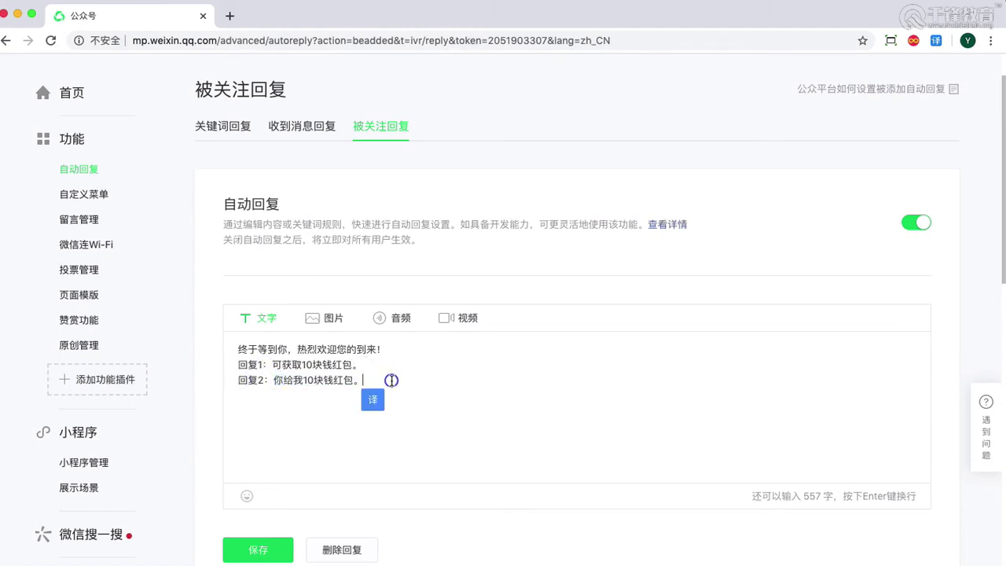
pyautogui.click(367, 367)
pyautogui.click(372, 380)
pyautogui.click(378, 362)
pyautogui.click(374, 384)
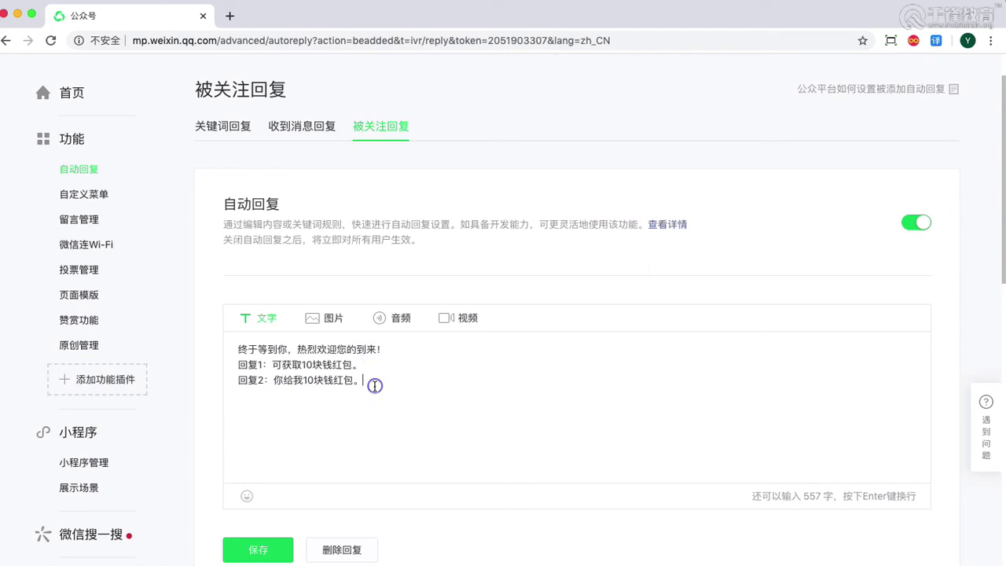
pyautogui.click(262, 364)
pyautogui.click(263, 380)
pyautogui.click(263, 363)
pyautogui.click(262, 379)
# Save the welcome reply for new followers.
pyautogui.click(262, 549)
pyautogui.click(257, 365)
pyautogui.click(367, 380)
pyautogui.moveTo(244, 380); pyautogui.dragTo(444, 374)
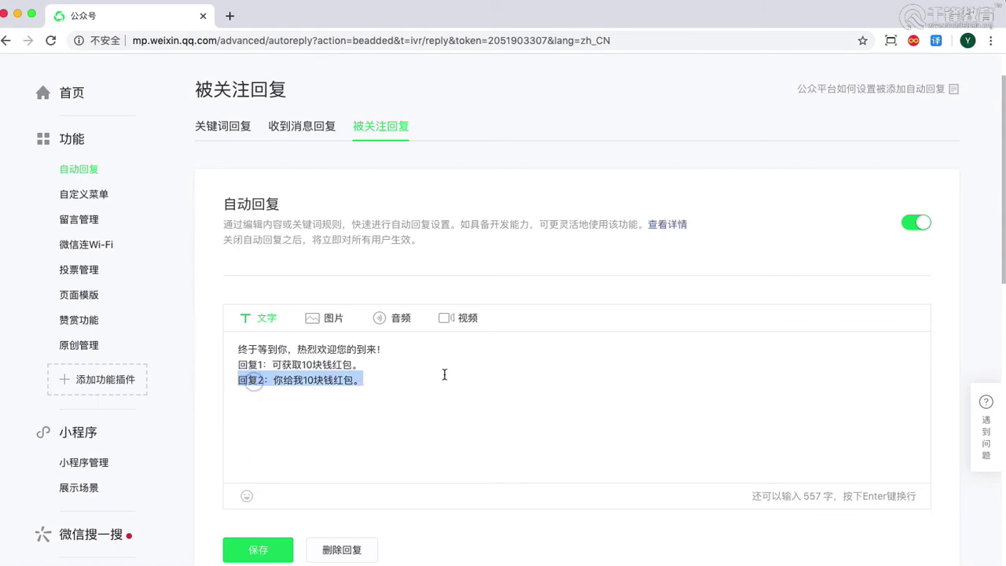
pyautogui.click(286, 175)
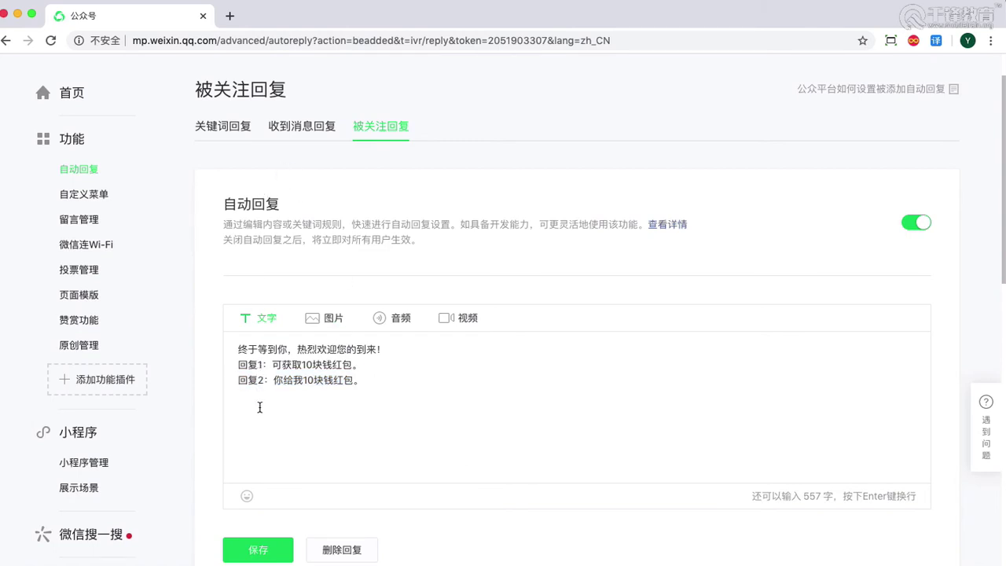
# Open the keyword replies (关键词回复) and look over the existing rules and their keywords.
pyautogui.click(225, 140)
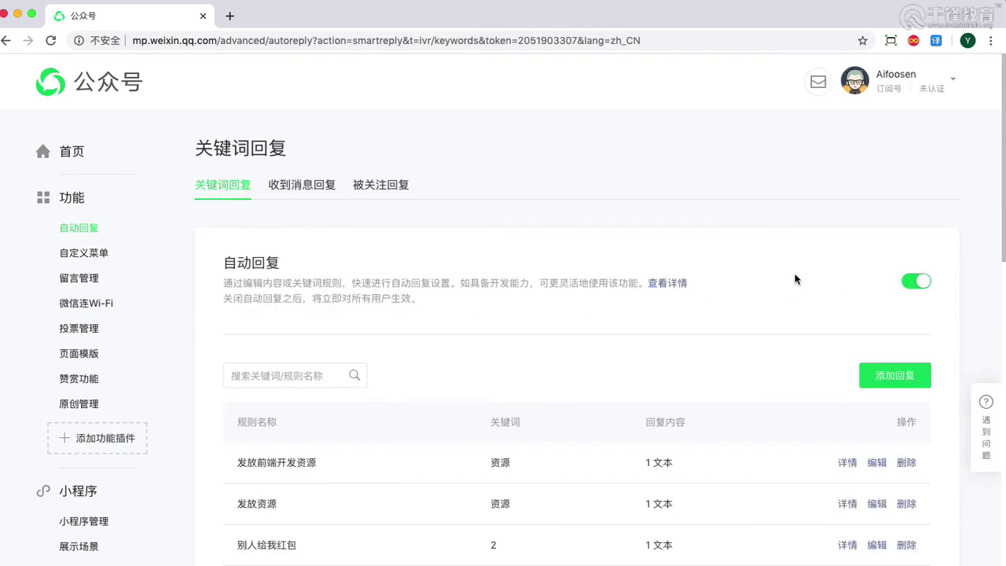
pyautogui.scroll(-1, 478, 277)
pyautogui.scroll(-1, 478, 277)
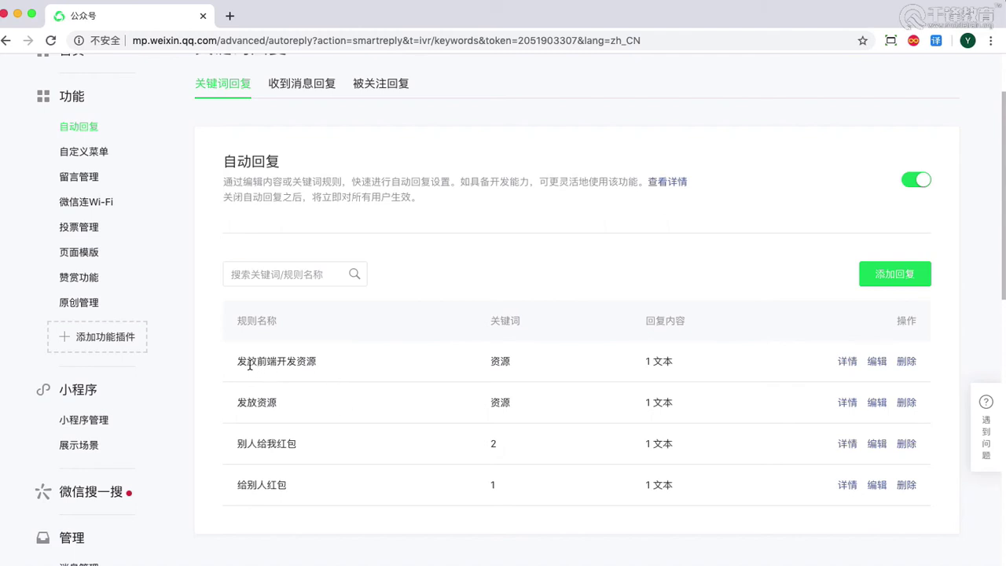
pyautogui.doubleClick(477, 357)
pyautogui.doubleClick(528, 406)
pyautogui.click(474, 461)
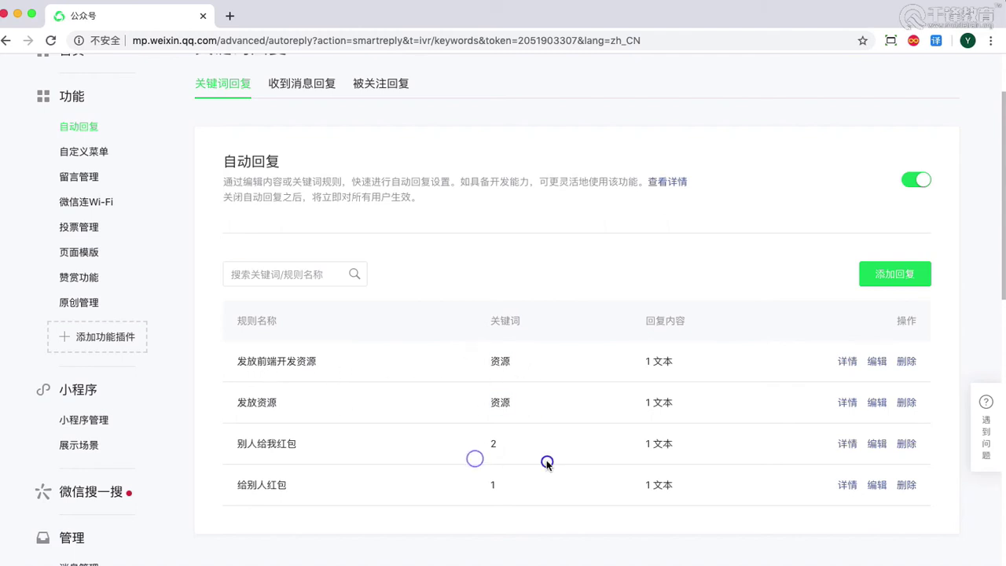
# Start a new keyword reply rule and name it 我发红包.
pyautogui.click(898, 273)
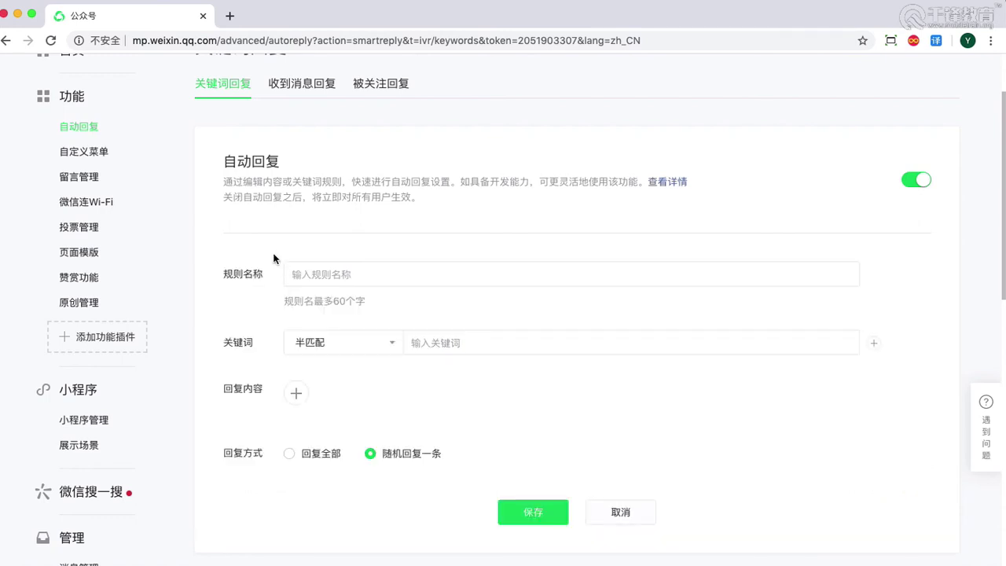
pyautogui.click(326, 275)
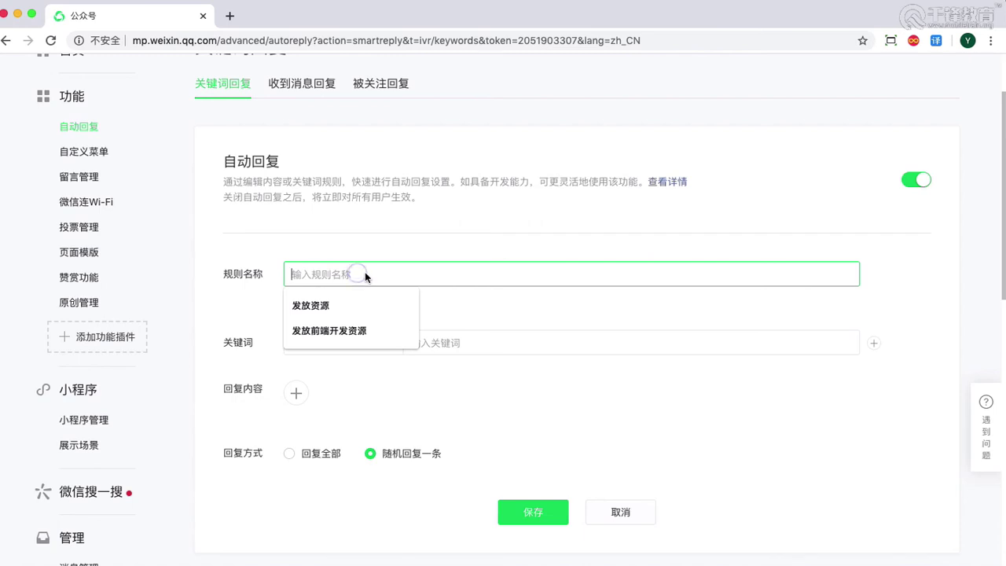
pyautogui.hotkey('ctrl', 'space')
pyautogui.hotkey('ctrl', 'space')
pyautogui.write('w')
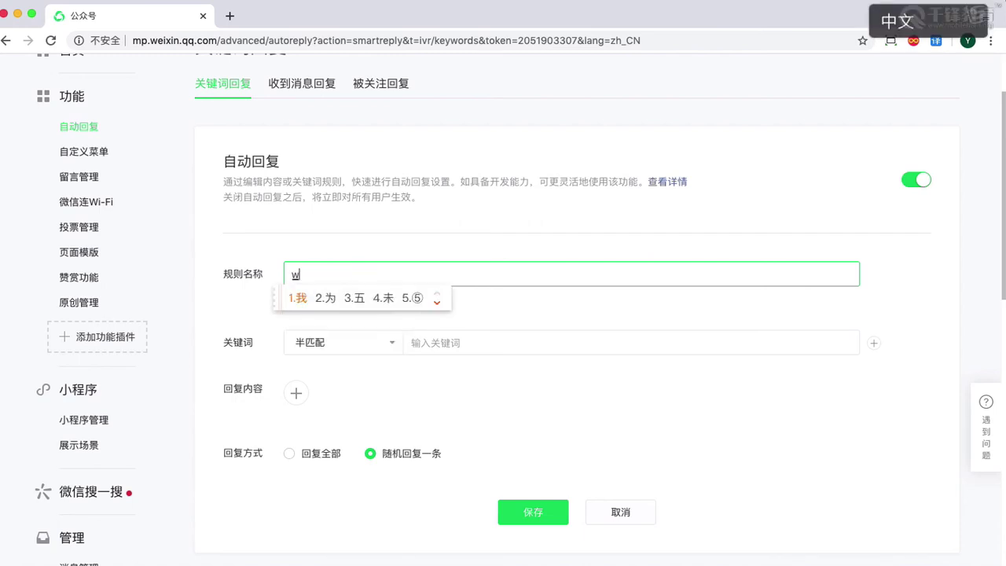
pyautogui.write('ofa hongbao')
pyautogui.press('space')
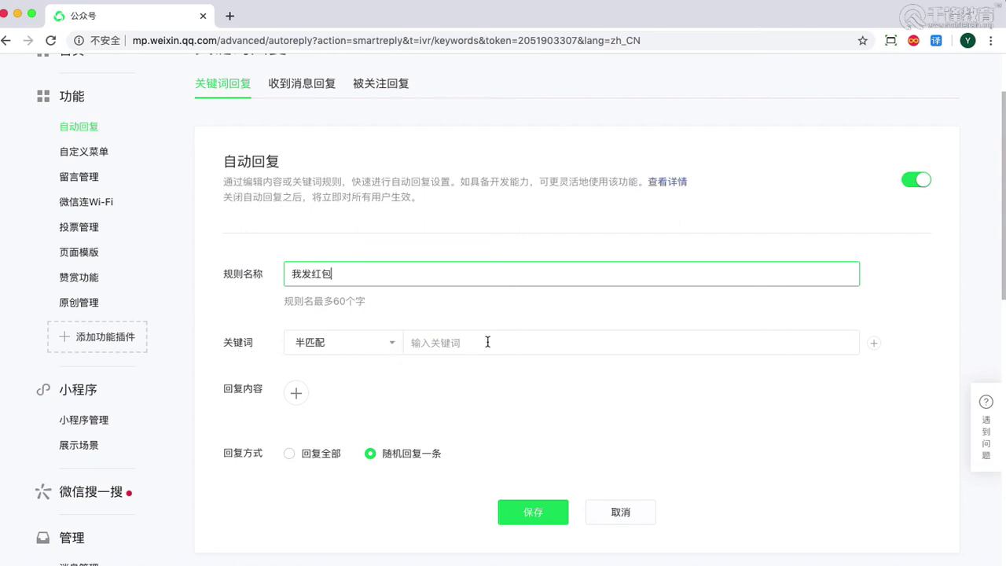
# Set the rule's keyword matching to 全匹配 and enter 1 as the keyword.
pyautogui.click(374, 348)
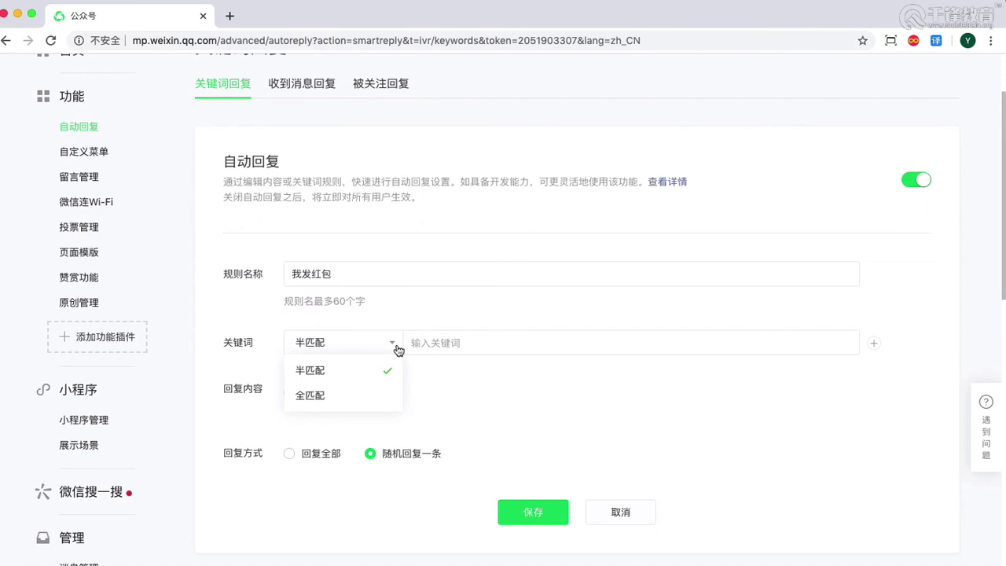
pyautogui.click(322, 396)
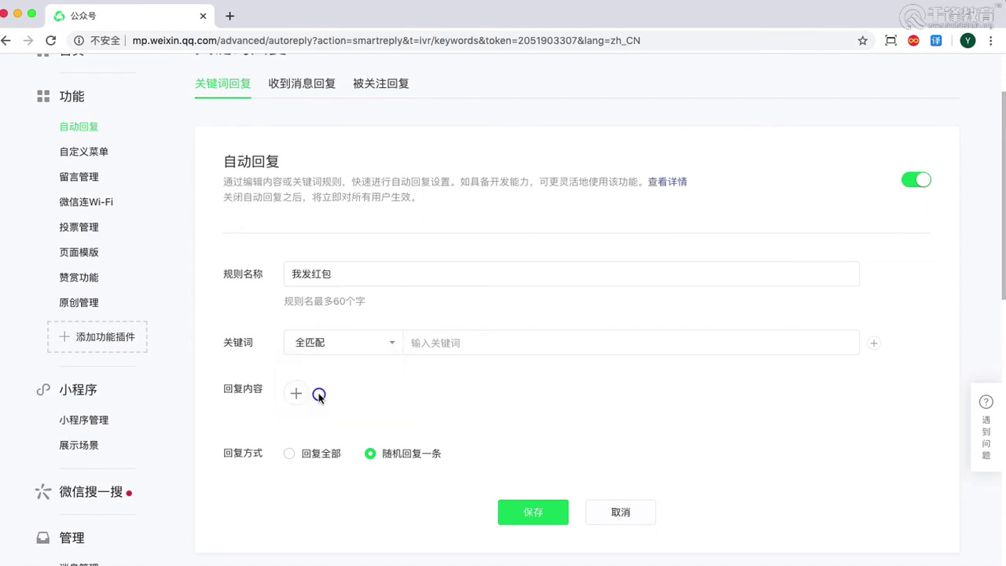
pyautogui.click(438, 343)
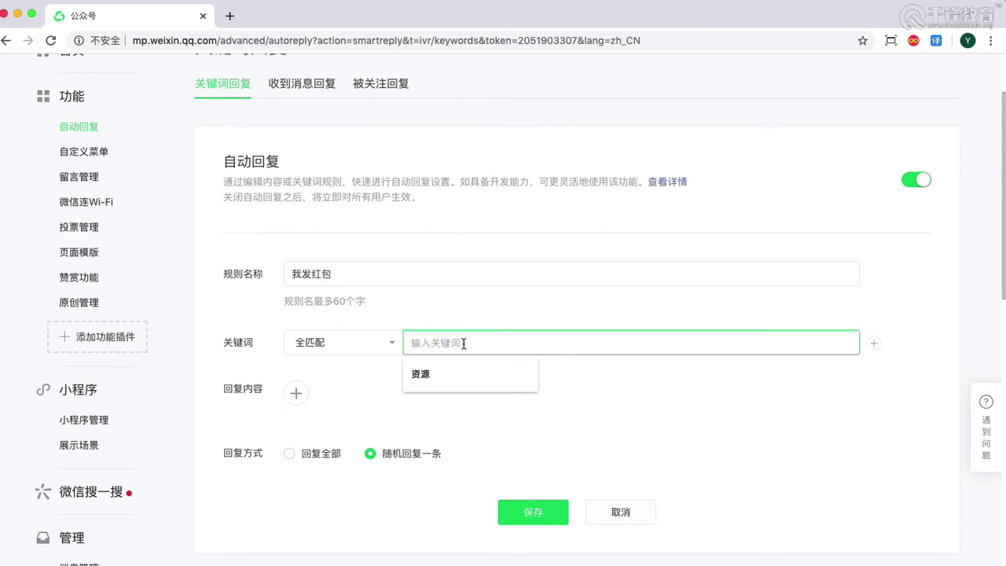
pyautogui.write('1')
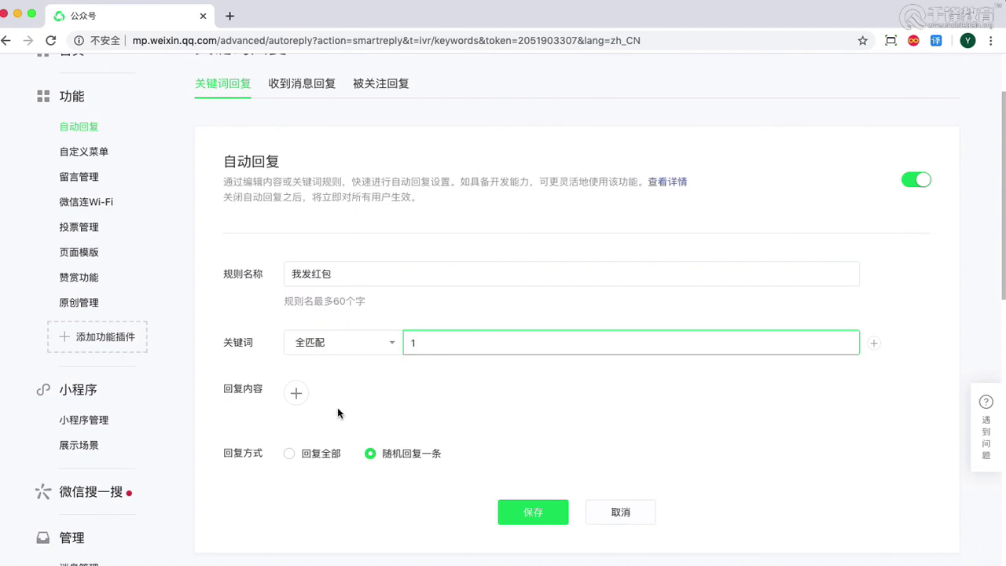
# Add a text reply to the rule reading 加入我给你发了一个红包.
pyautogui.click(295, 396)
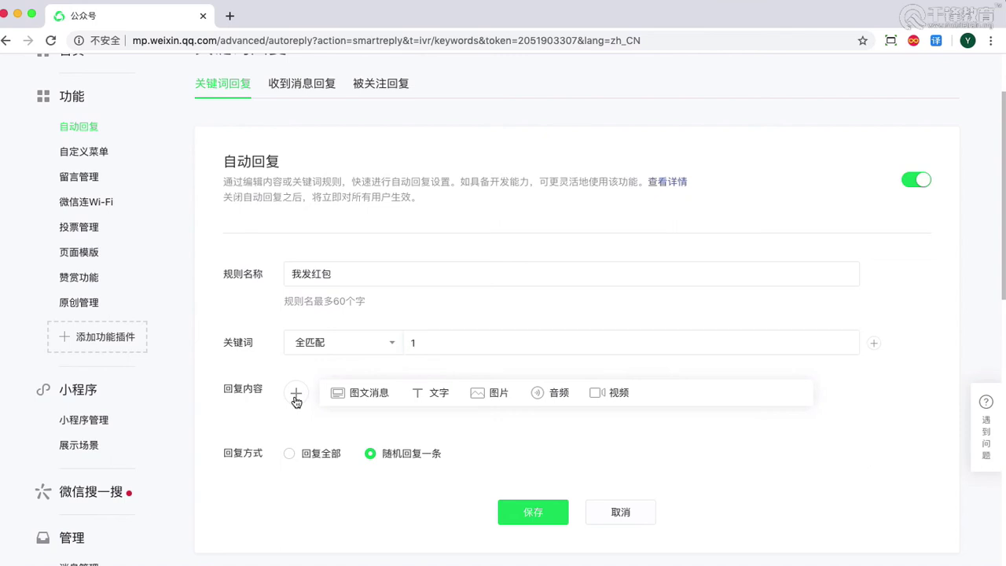
pyautogui.click(435, 395)
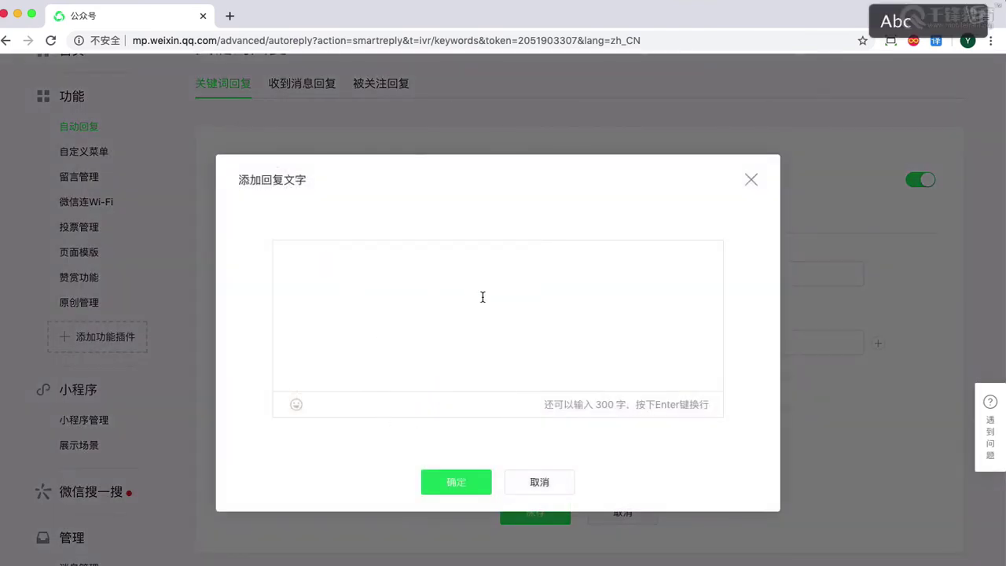
pyautogui.hotkey('ctrl', 'space')
pyautogui.write('jian')
pyautogui.press('BackSpace')
pyautogui.write('ru')
pyautogui.press('space')
pyautogui.write('w')
pyautogui.press('space')
pyautogui.write('gei ni fale yige ')
pyautogui.write('hongbao')
pyautogui.press('space')
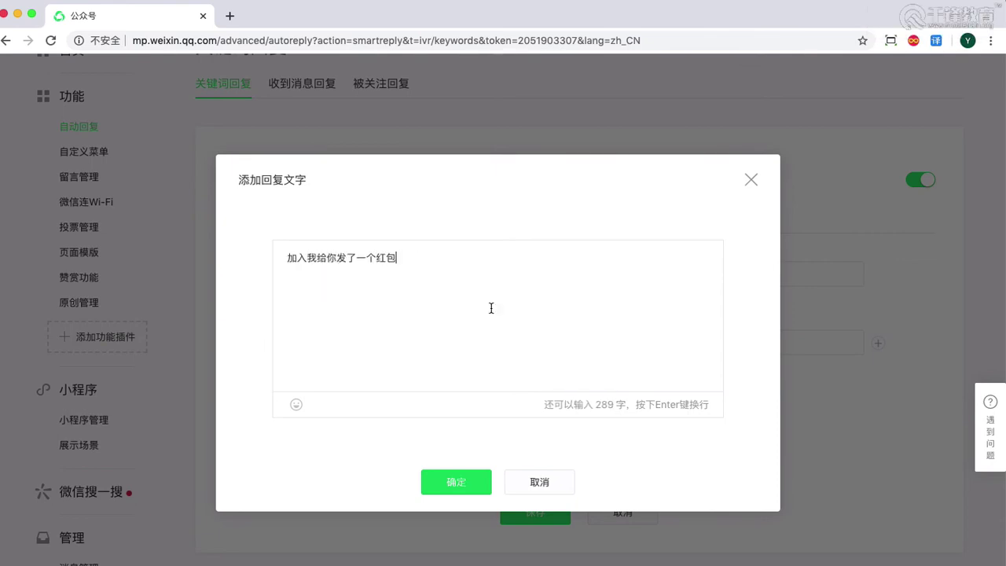
pyautogui.click(453, 485)
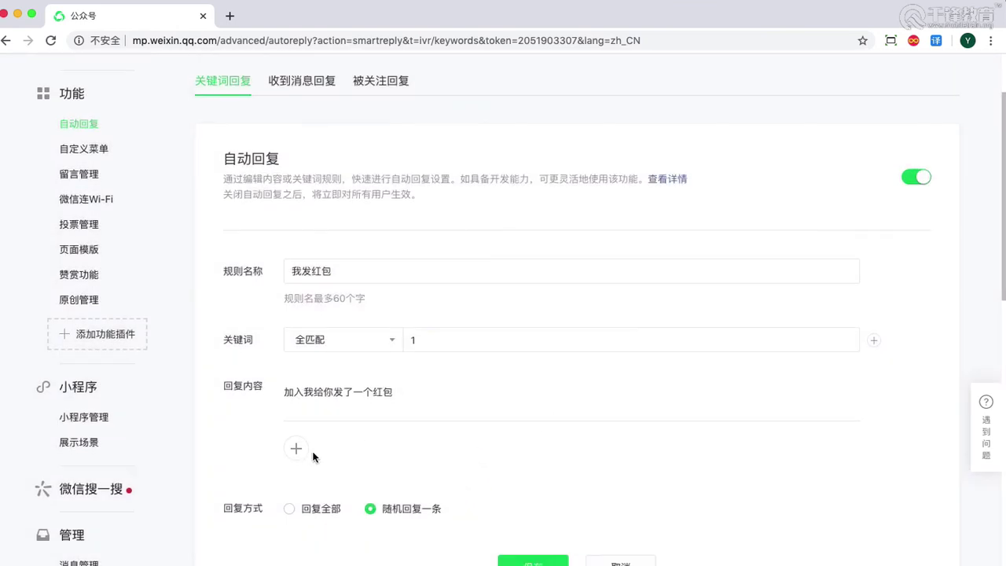
# Set the rule's reply mode to 回复全部 and save the rule.
pyautogui.scroll(-1, 313, 456)
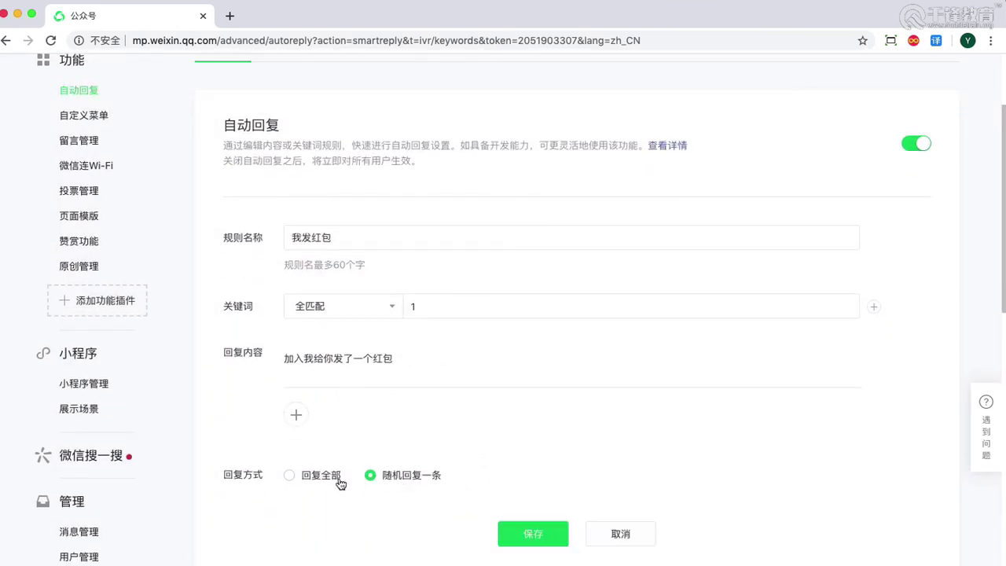
pyautogui.click(291, 476)
pyautogui.moveTo(296, 414)
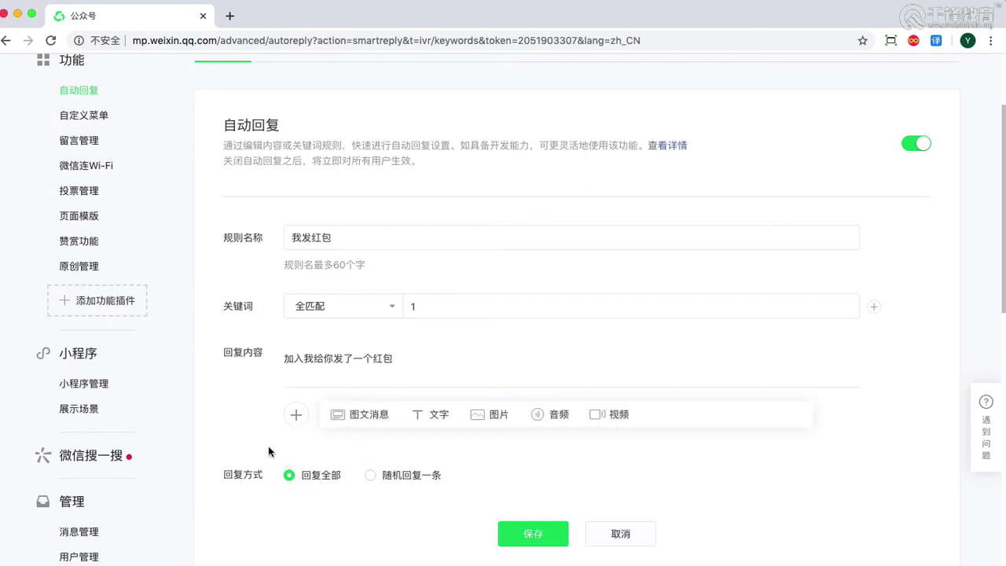
pyautogui.moveTo(301, 379)
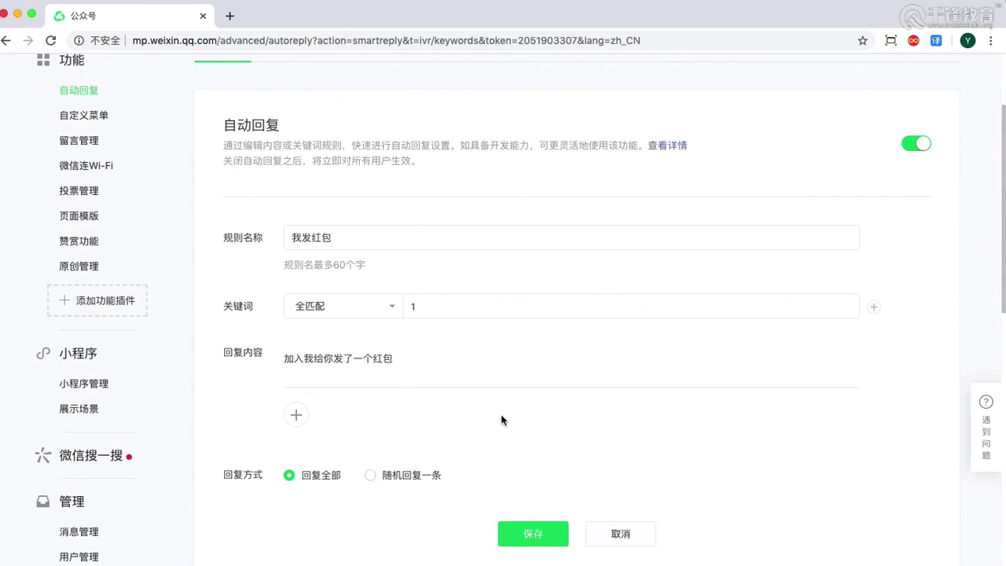
pyautogui.click(524, 531)
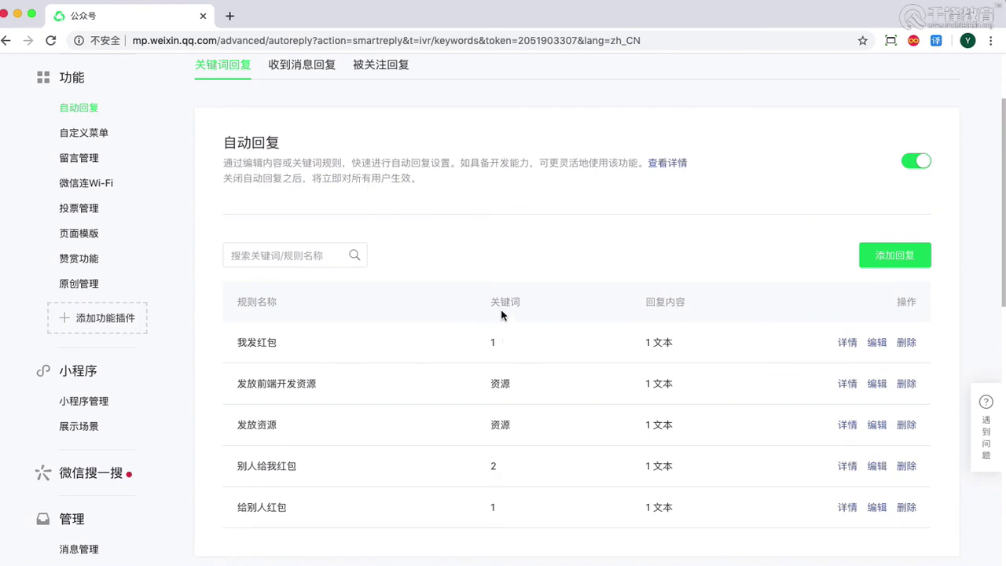
# Delete the older rule 给别人红包, which uses the same keyword 1.
pyautogui.doubleClick(497, 341)
pyautogui.click(498, 502)
pyautogui.doubleClick(489, 507)
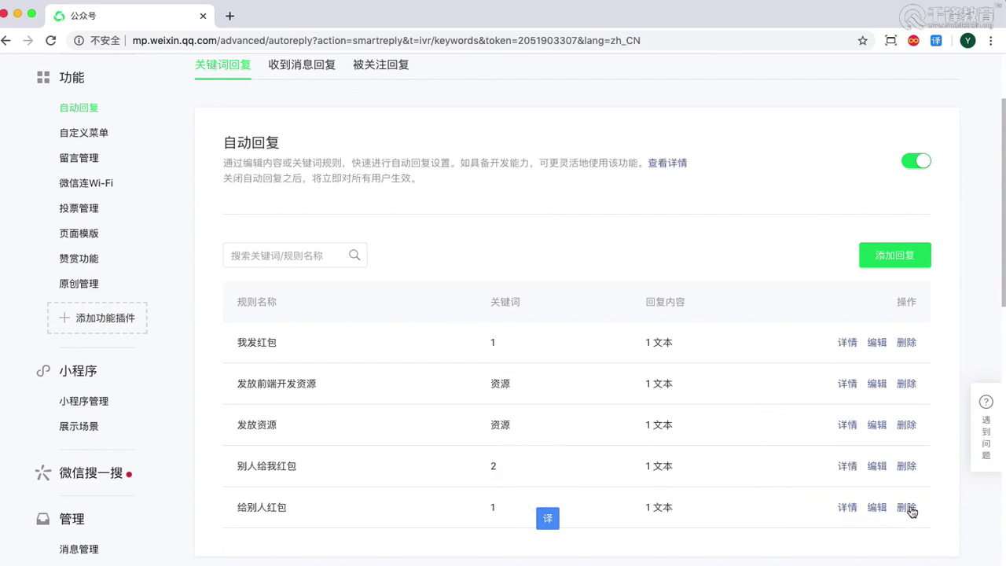
pyautogui.click(907, 508)
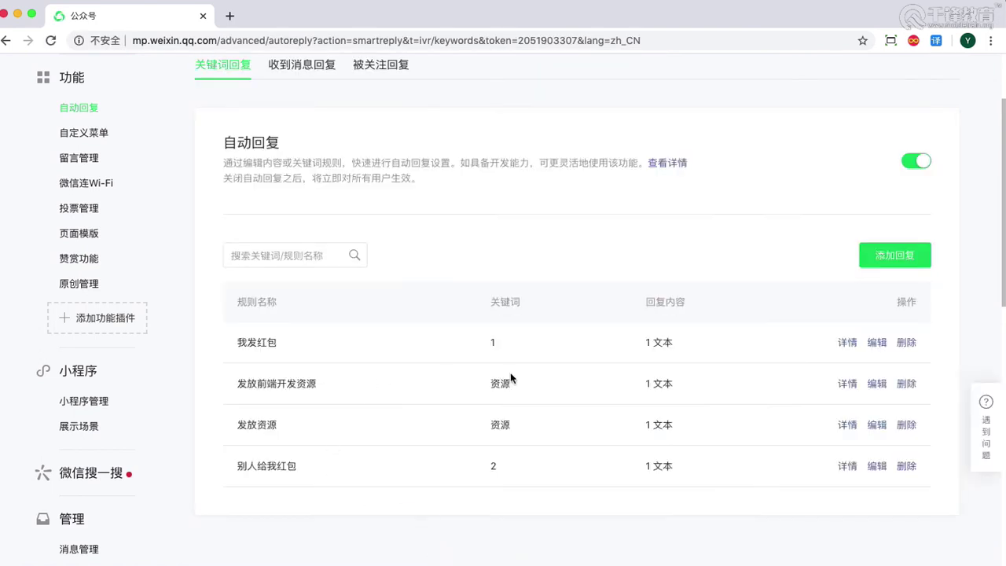
# Look over the keywords of the remaining reply rules.
pyautogui.click(487, 343)
pyautogui.moveTo(480, 382); pyautogui.dragTo(521, 382)
pyautogui.moveTo(483, 426); pyautogui.dragTo(529, 429)
pyautogui.moveTo(481, 463); pyautogui.dragTo(526, 466)
pyautogui.moveTo(487, 381); pyautogui.dragTo(530, 388)
pyautogui.scroll(5, 514, 372)
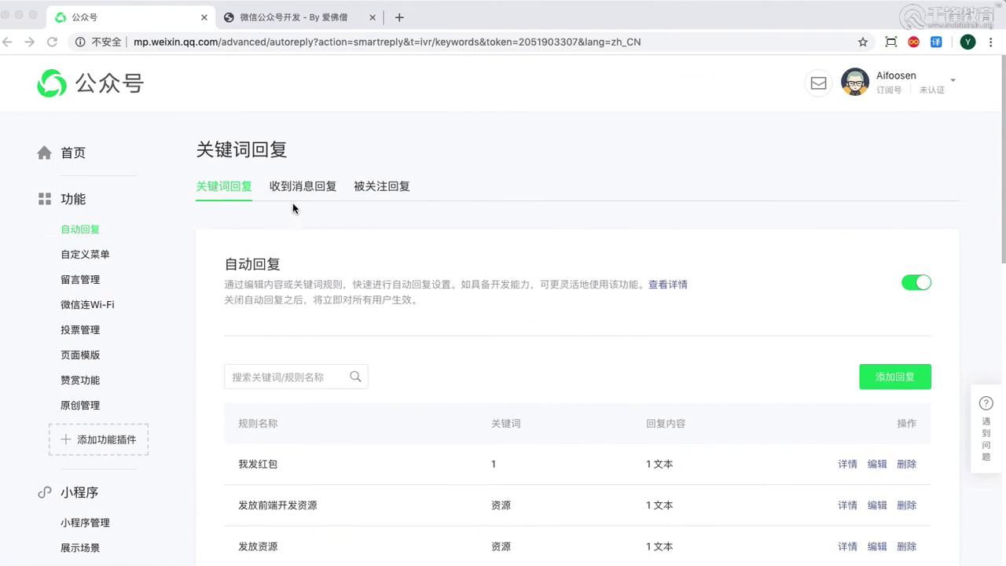
# Open the 收到消息回复 settings and read the 自动回复 description and its configured reply text.
pyautogui.click(305, 191)
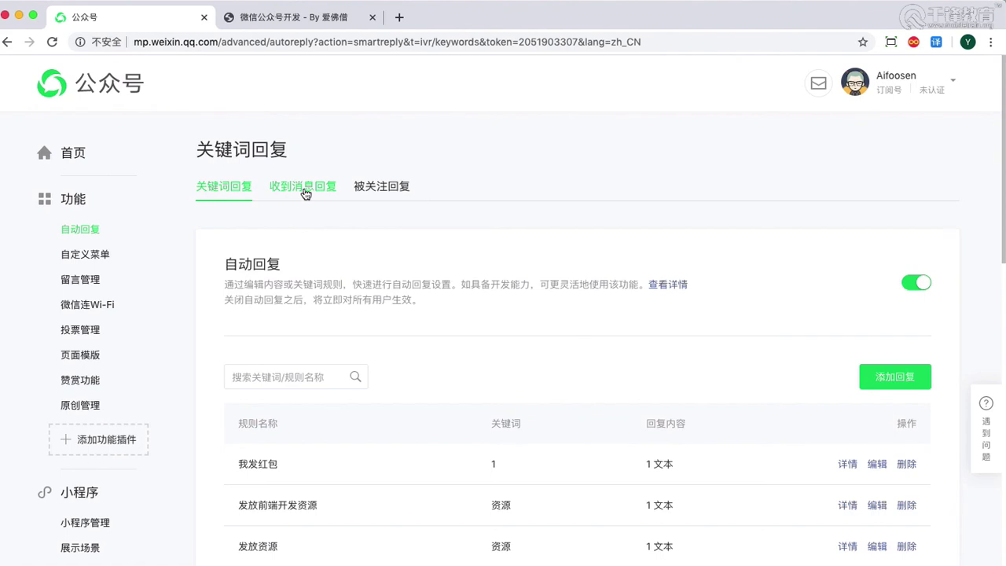
pyautogui.click(304, 192)
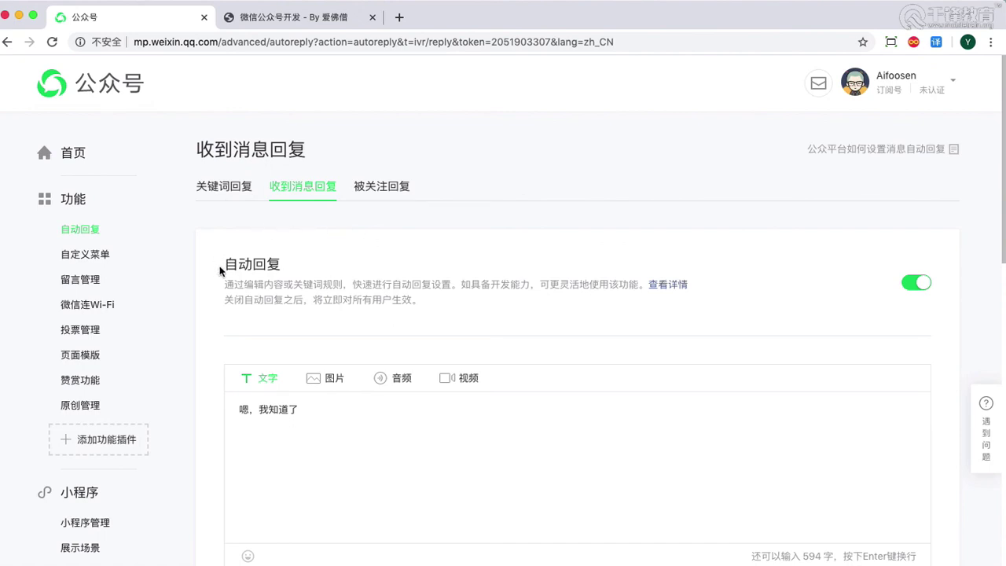
pyautogui.moveTo(220, 268); pyautogui.dragTo(312, 269)
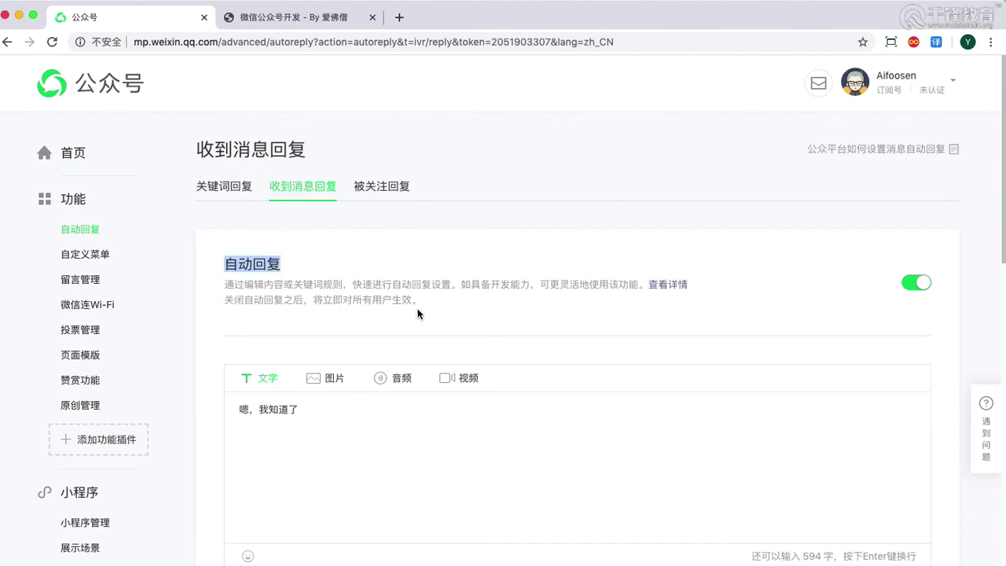
pyautogui.moveTo(421, 300); pyautogui.dragTo(298, 268)
pyautogui.moveTo(225, 286); pyautogui.dragTo(421, 293)
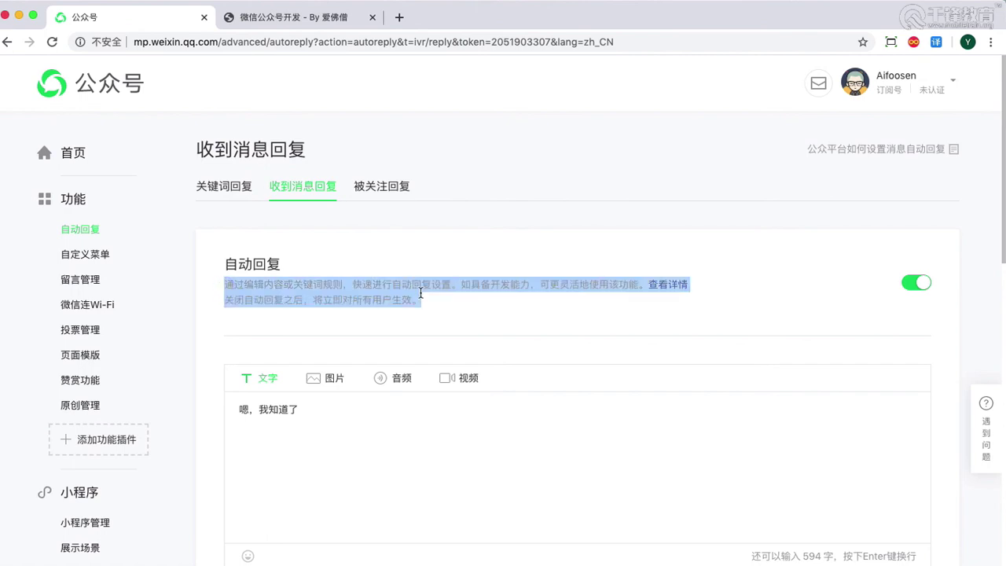
pyautogui.click(469, 304)
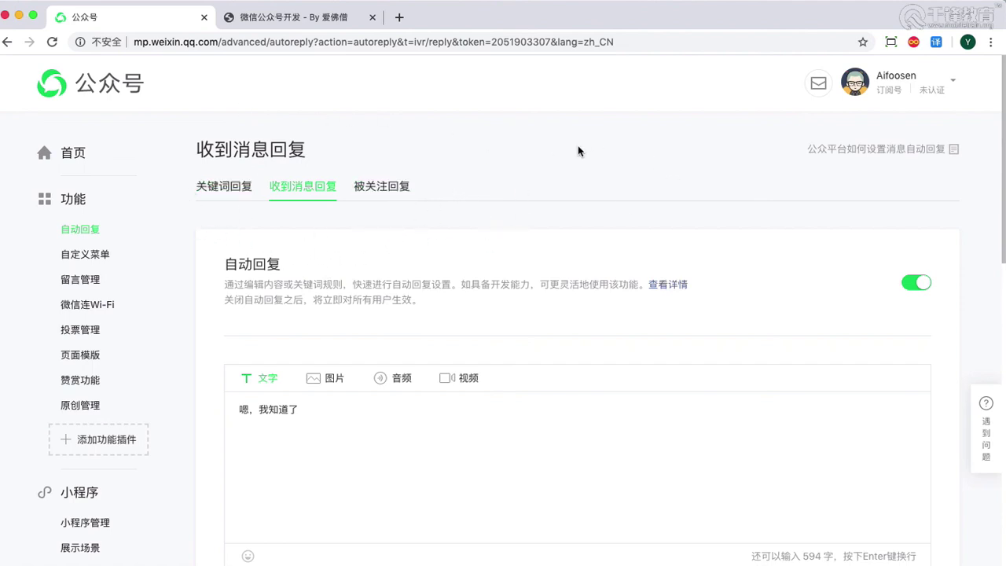
# Minimise the browser and switch to the phone mirrored in ApowerMirror with the official account's page.
pyautogui.click(18, 15)
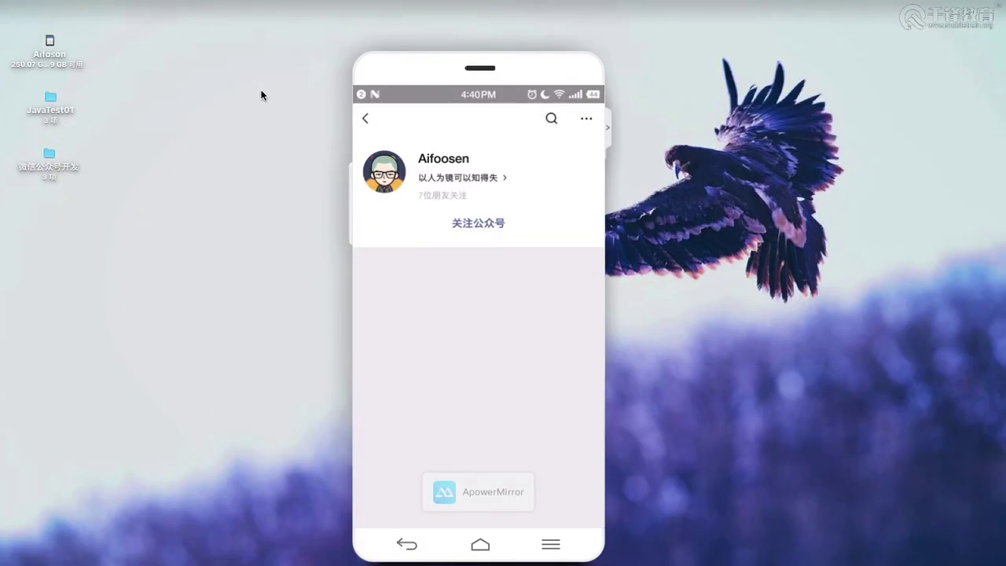